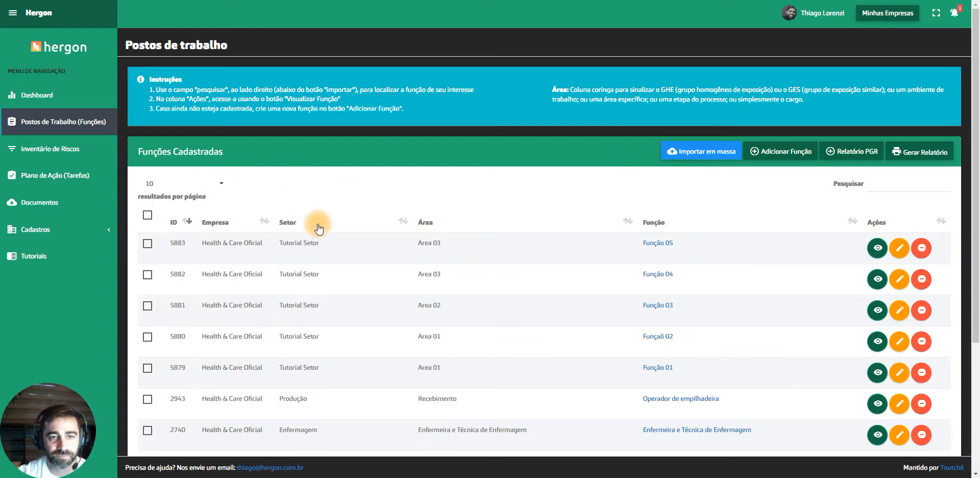
Open Função 05, review its ergonomic risks, and start duplicating the Movimentação de Carga risk
click(661, 246)
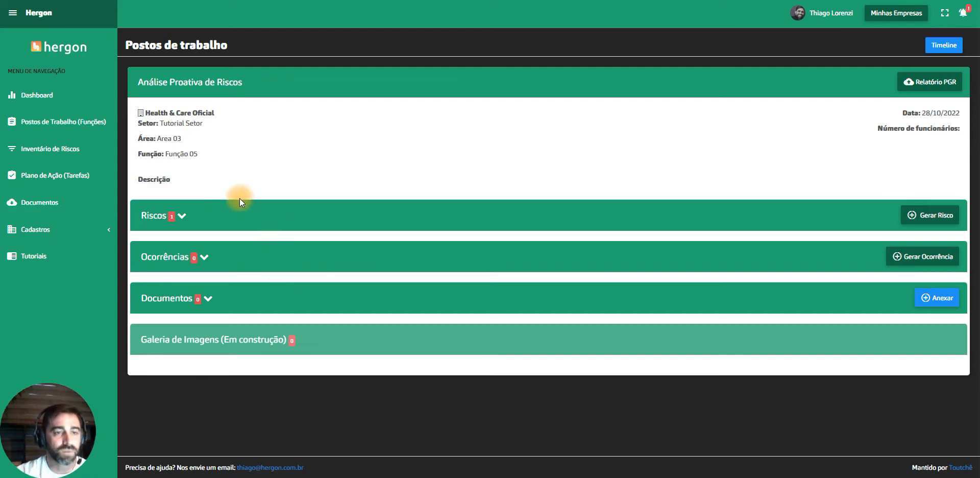
click(181, 215)
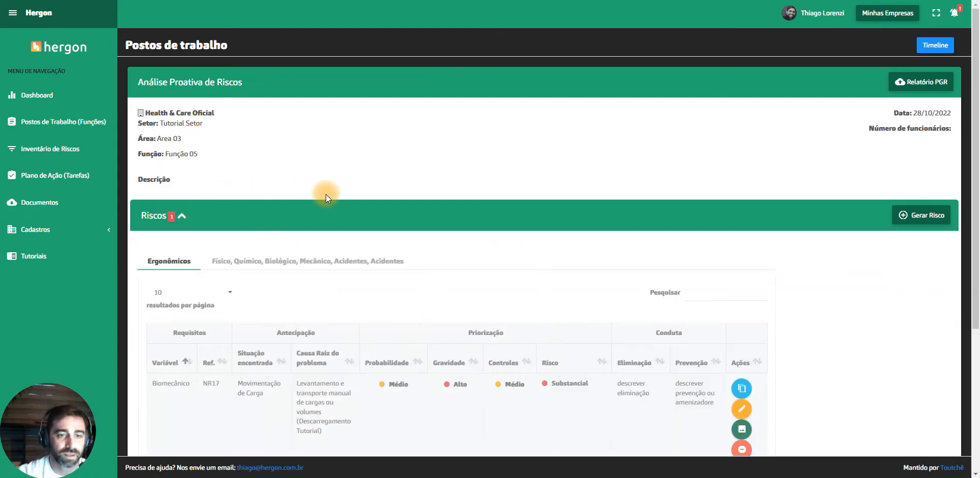
scroll(547, 312, down, 3)
scroll(538, 302, up, 1)
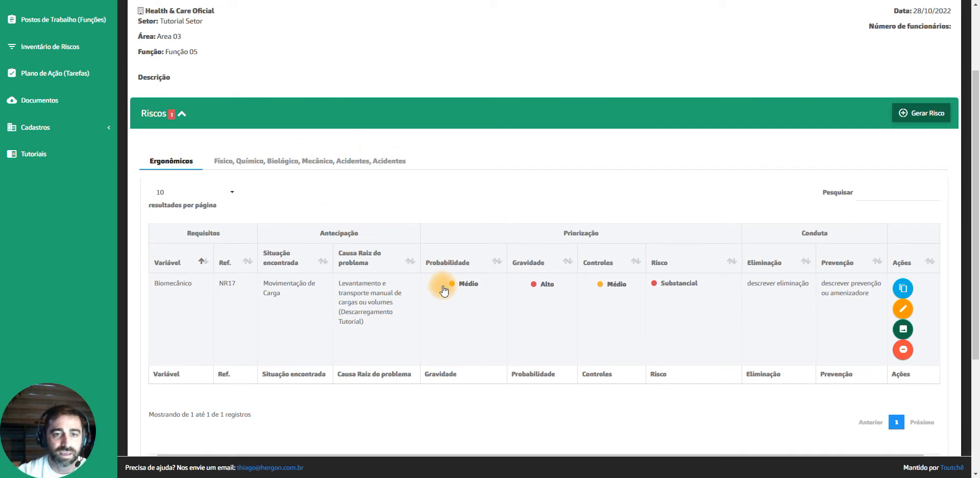
scroll(350, 286, up, 2)
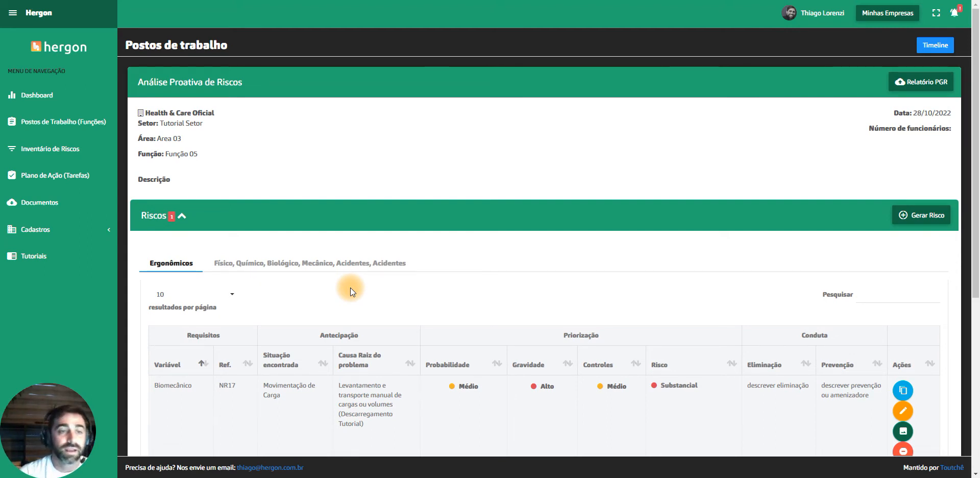
drag(199, 154, 170, 158)
click(255, 167)
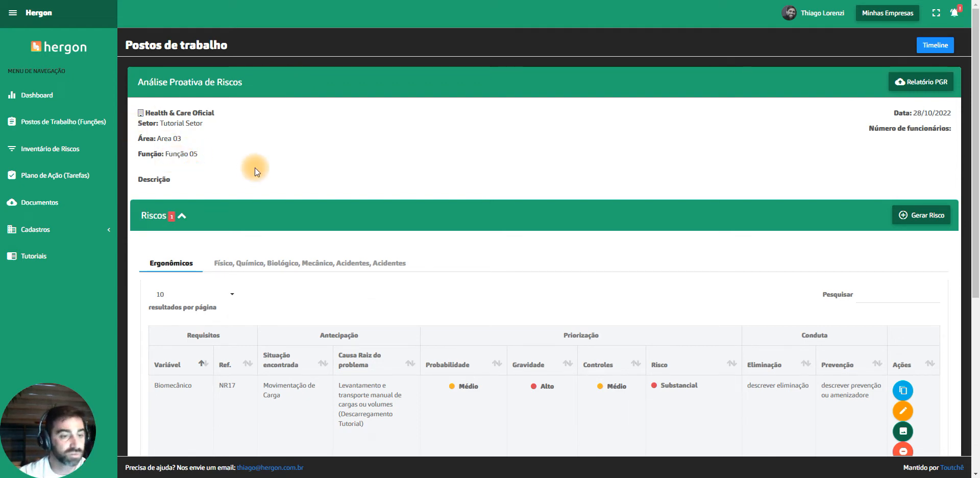
scroll(273, 157, down, 2)
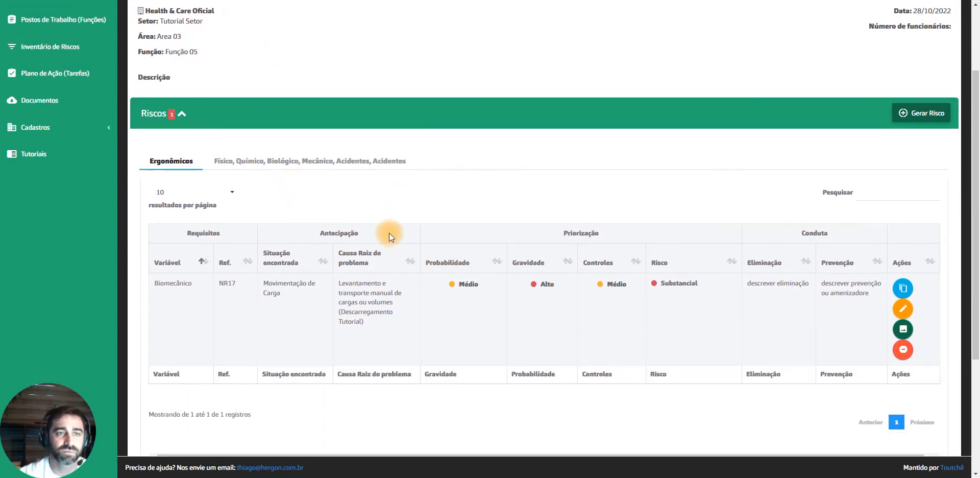
scroll(388, 230, up, 1)
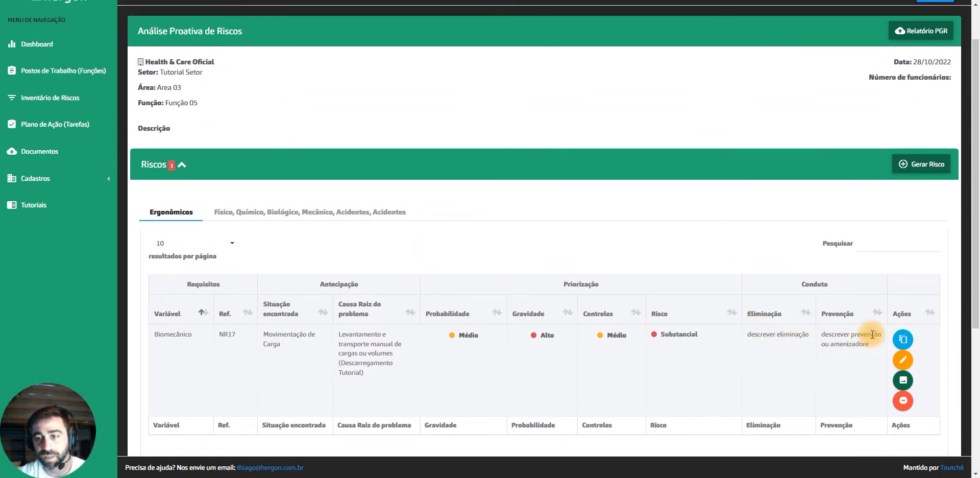
click(903, 345)
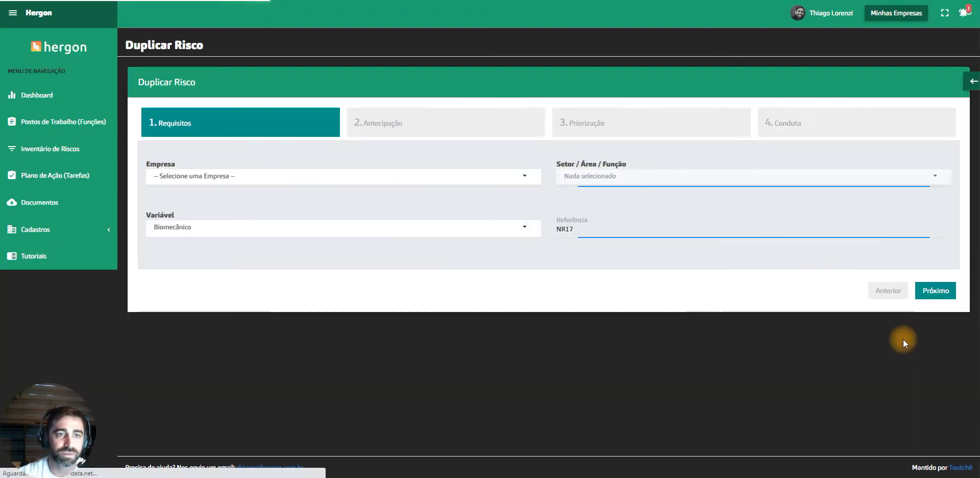
Set the duplicate's company to Health & Care Oficial and its destination to Tutorial Setor - Area 03 - Função 04
click(510, 173)
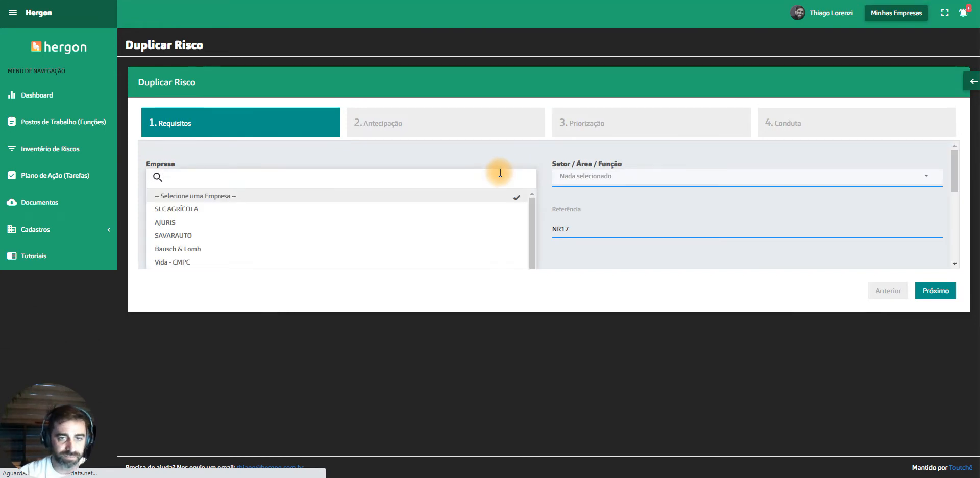
text(ofi)
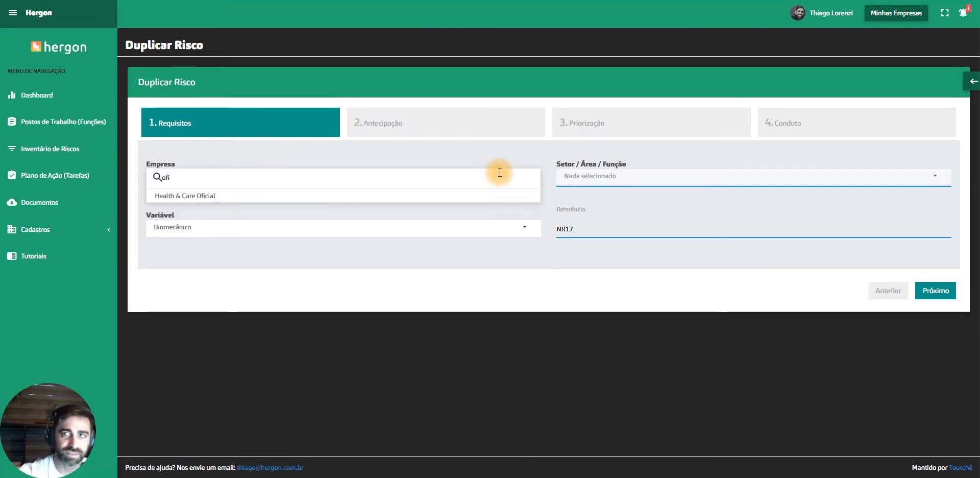
click(315, 196)
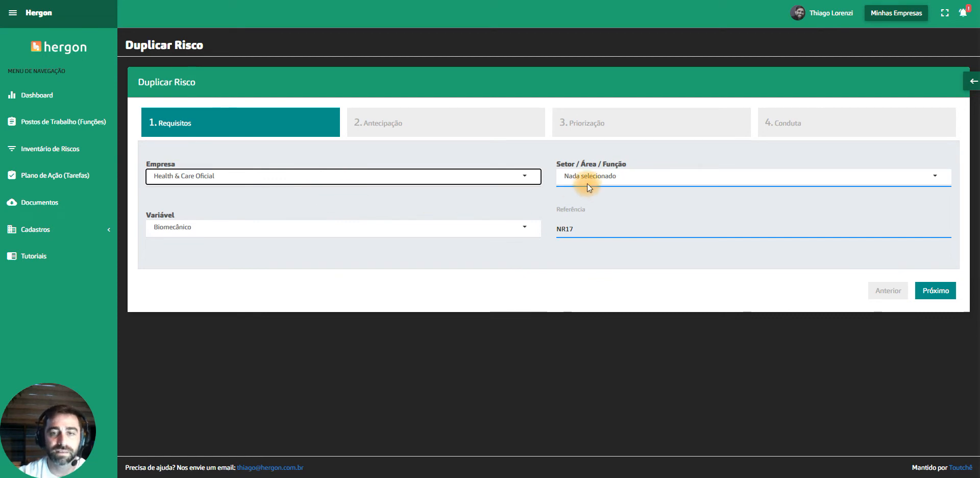
click(616, 177)
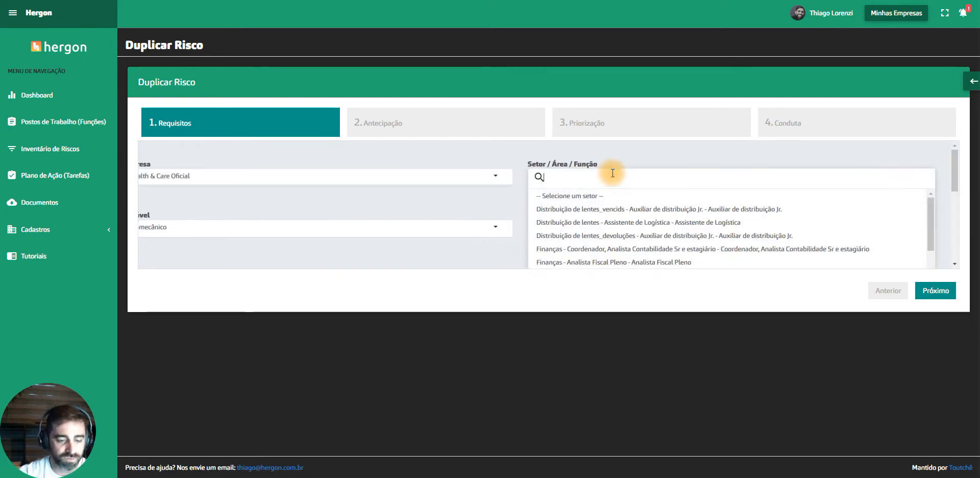
text(f)
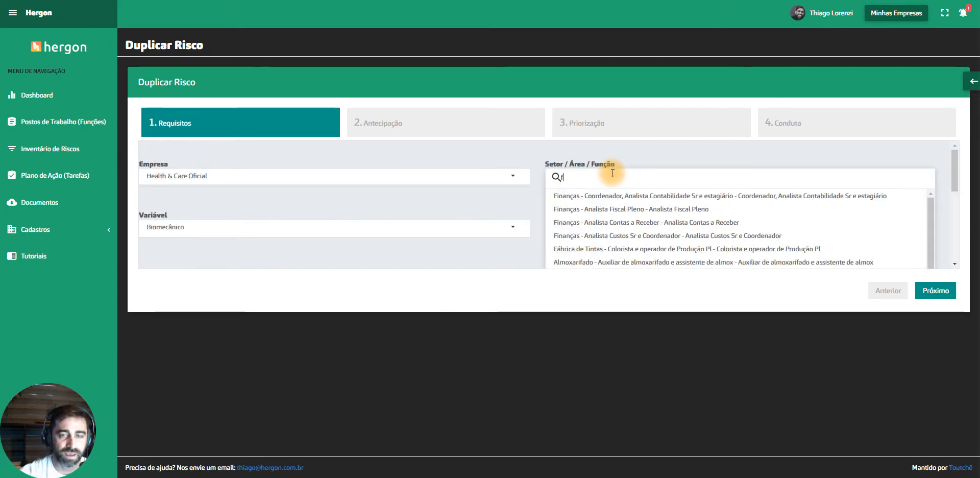
key(BackSpace)
text(tut)
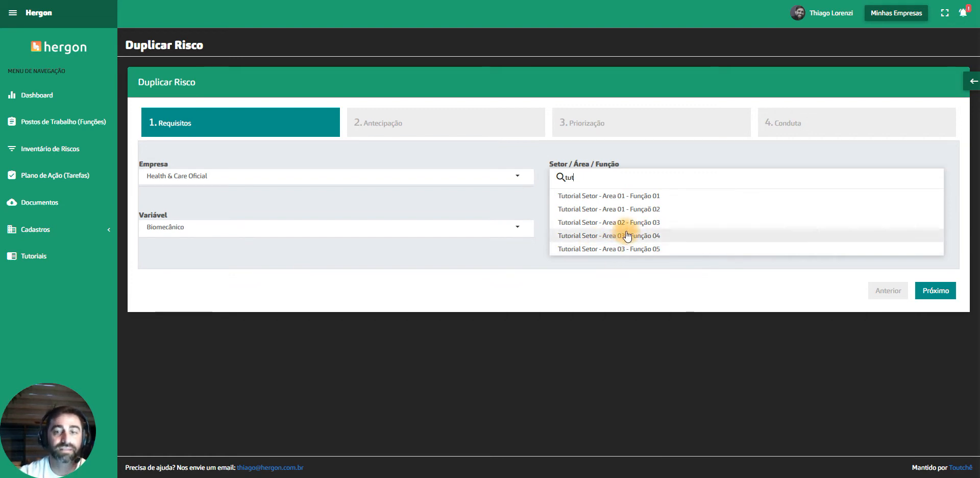
click(663, 238)
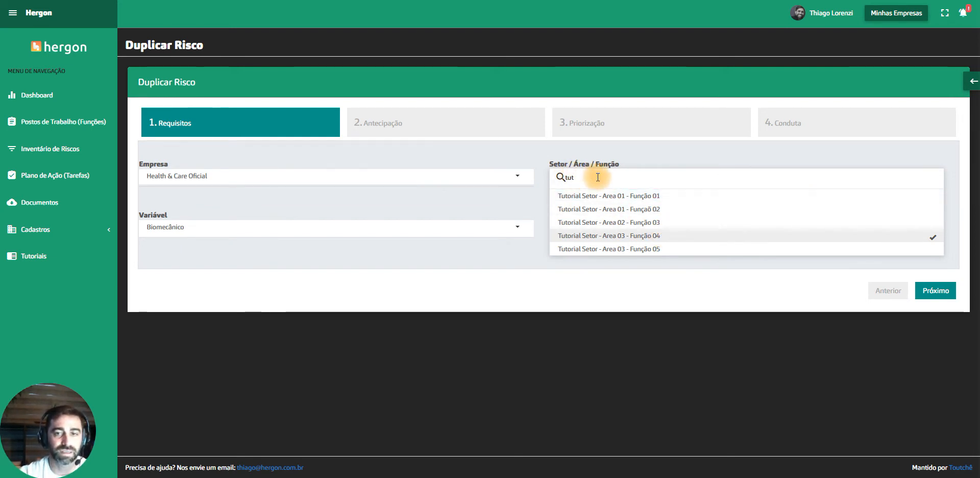
click(668, 222)
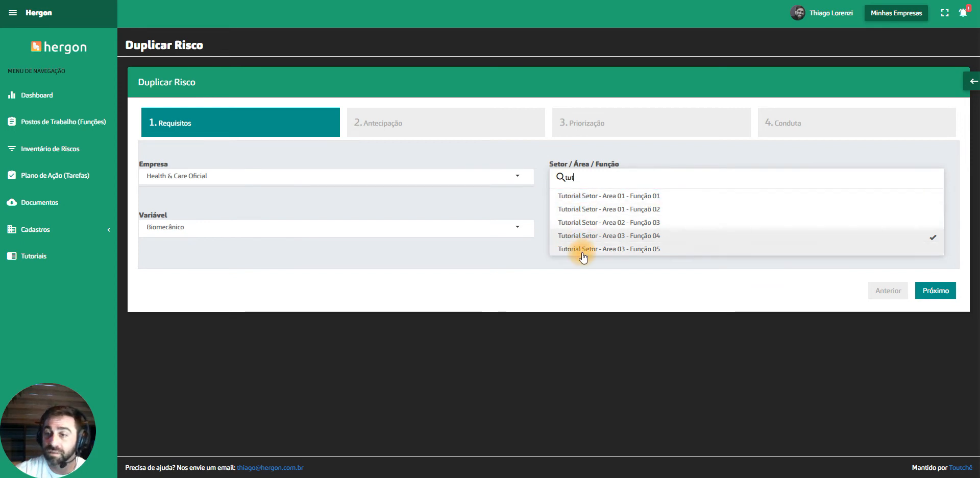
click(586, 223)
click(588, 209)
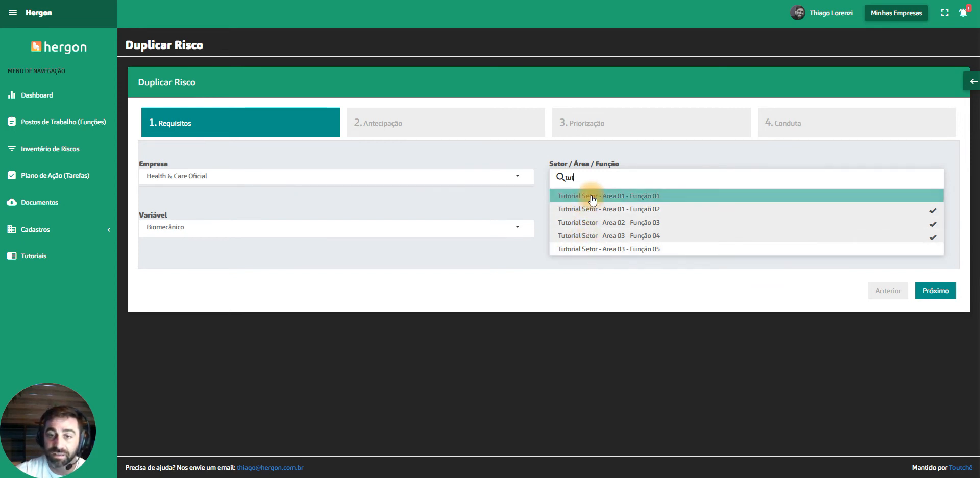
click(590, 195)
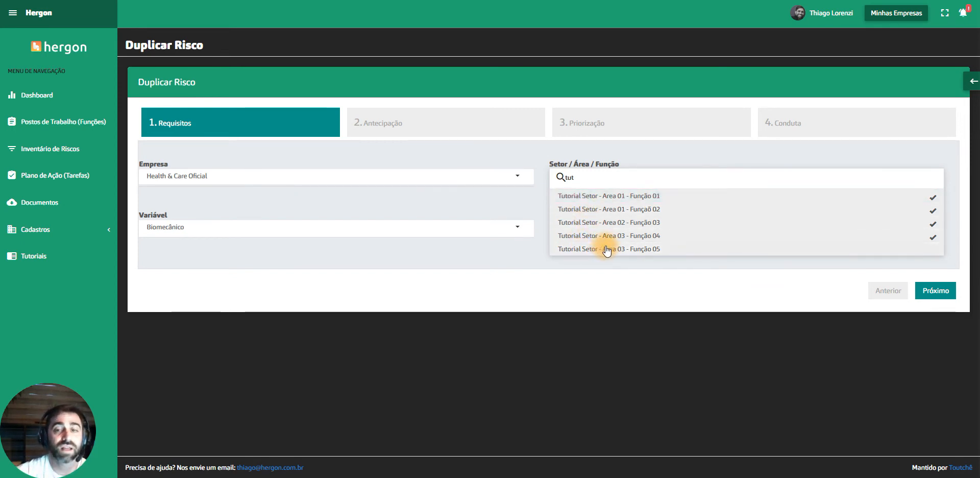
click(605, 196)
click(599, 209)
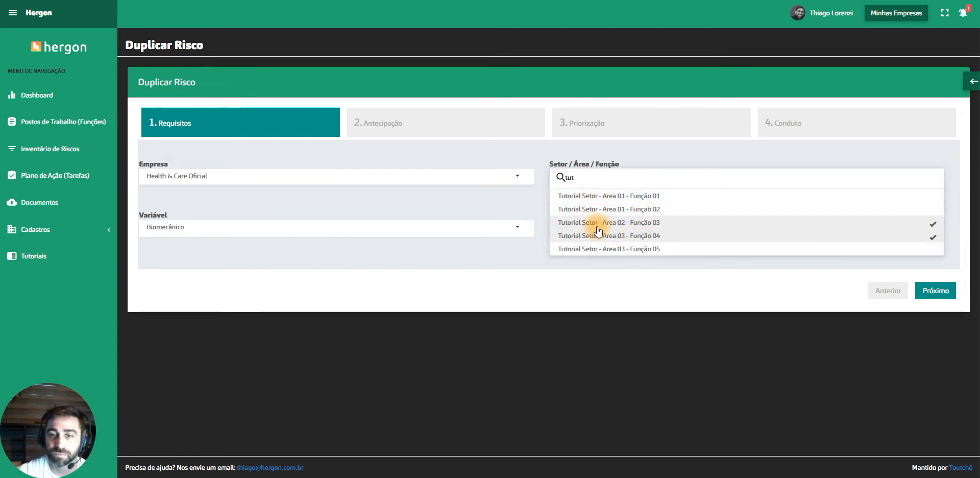
click(599, 224)
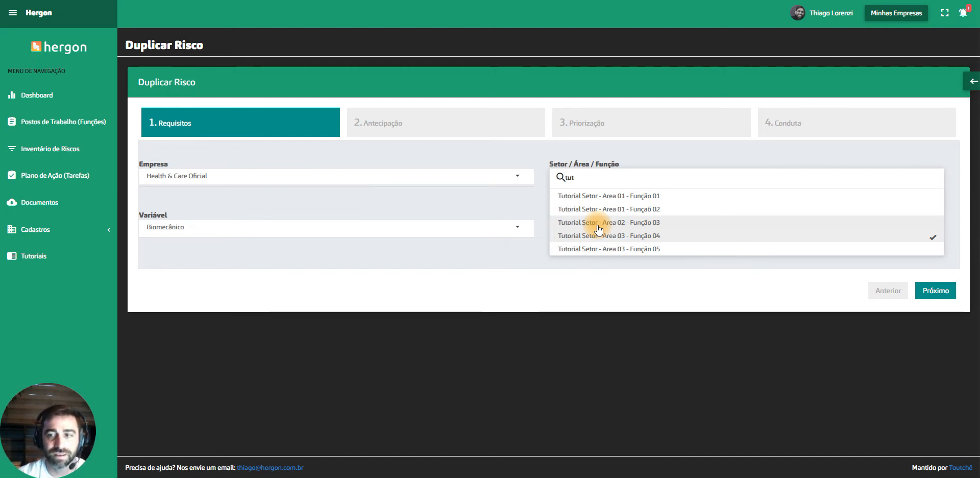
Keep the requirements and anticipation data, and set Histórico to "Nenhuma ocorrência relacionada ao agente" and Exposição to "Pouco tempo, menos de 10%"
click(425, 256)
click(686, 176)
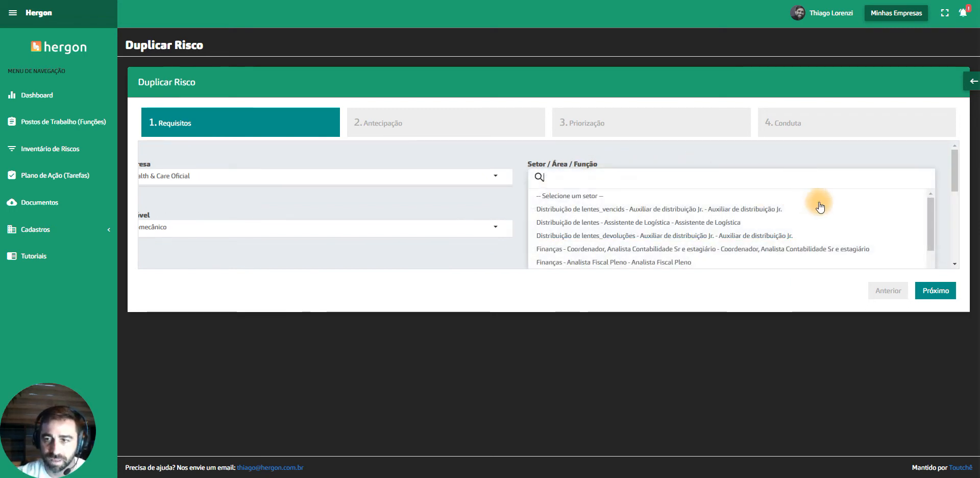
click(652, 154)
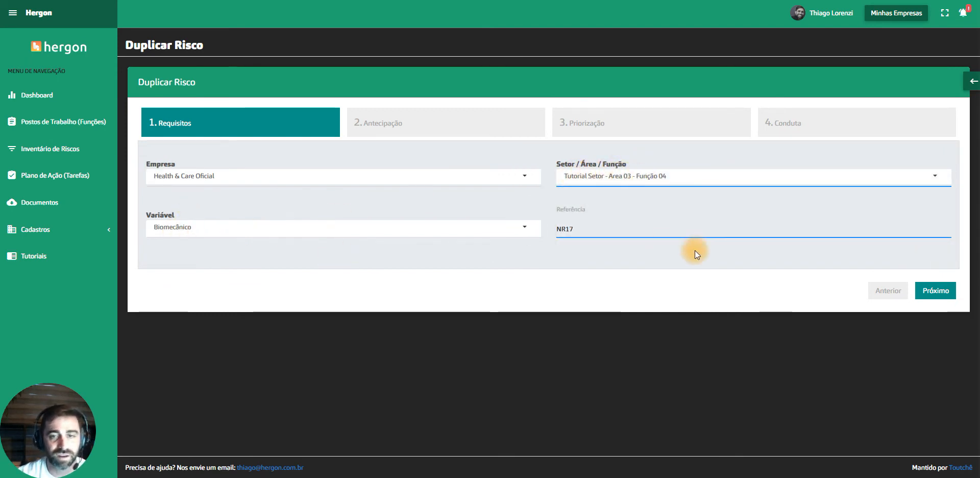
click(921, 290)
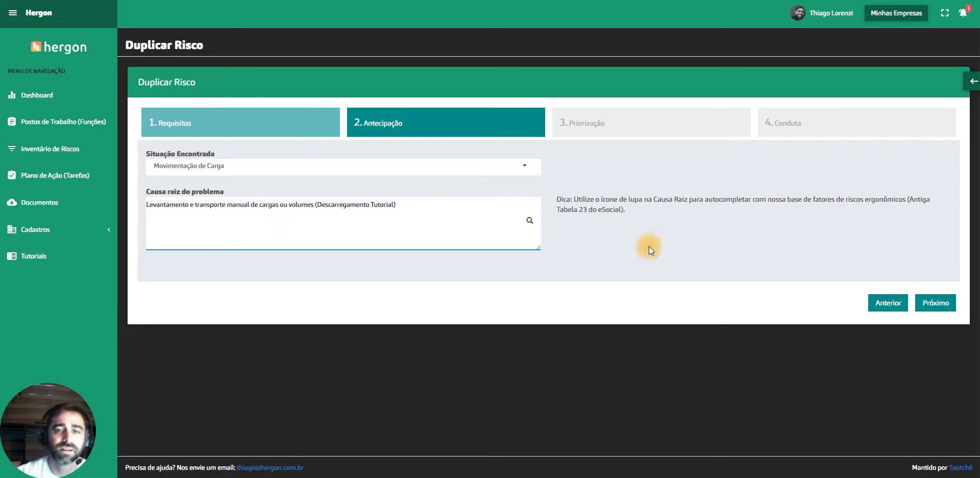
click(936, 306)
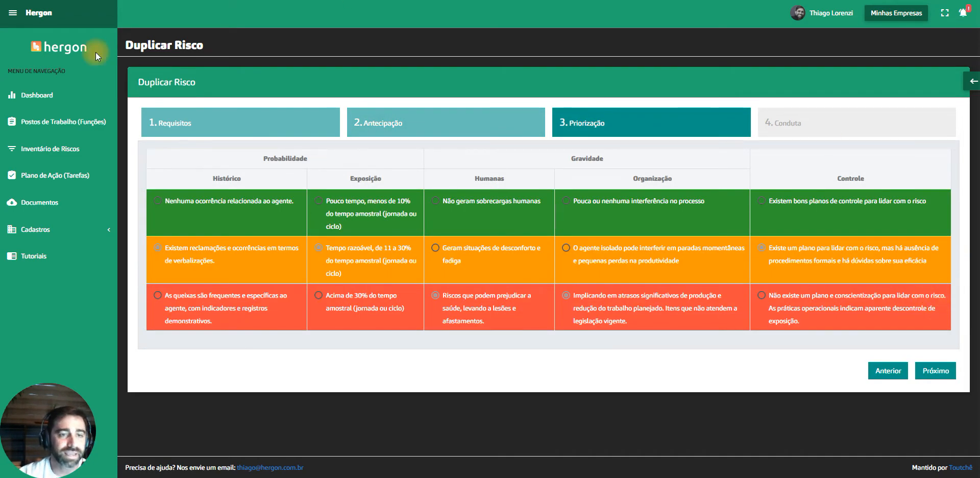
click(154, 205)
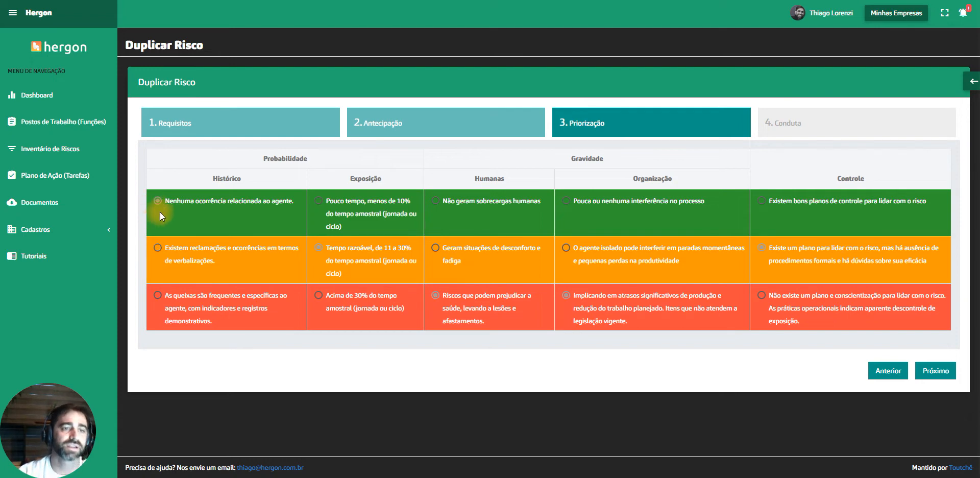
click(320, 203)
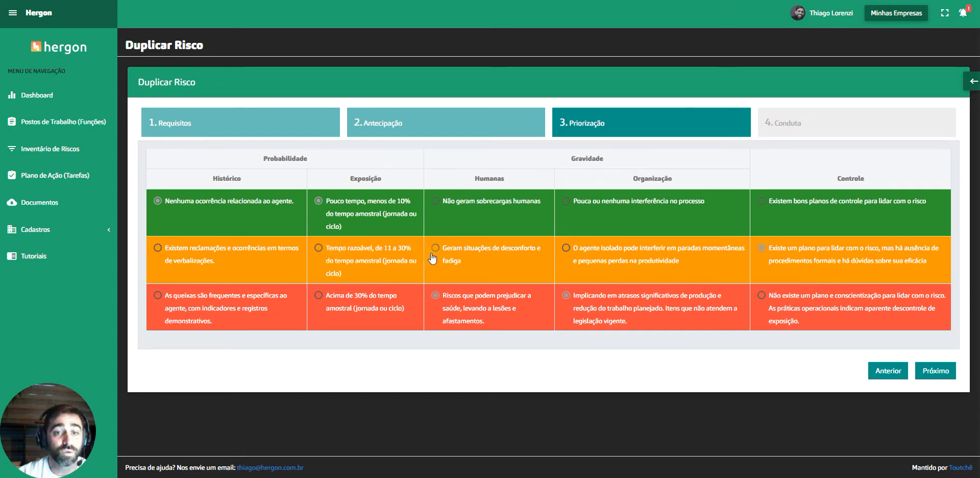
Proceed to the Conduta stage, keep its elimination and prevention entries, and save the duplicated risk
click(922, 368)
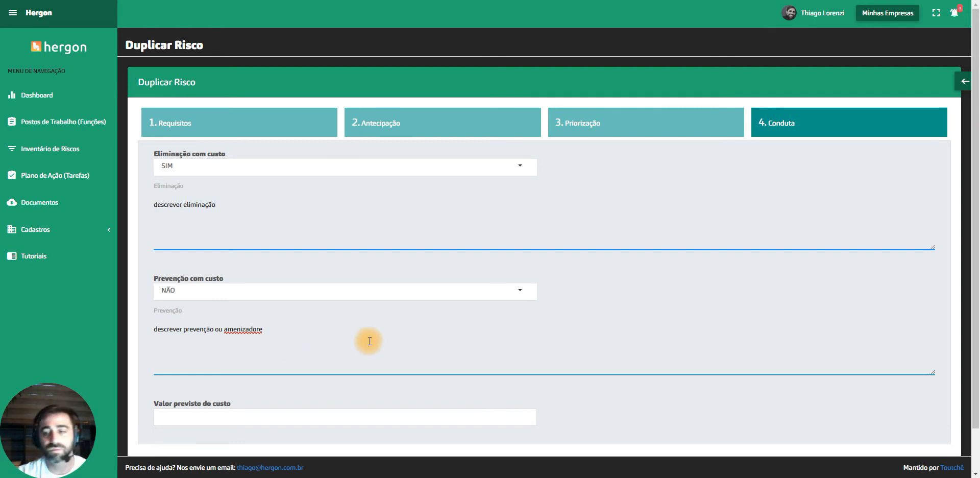
scroll(948, 429, down, 1)
click(930, 422)
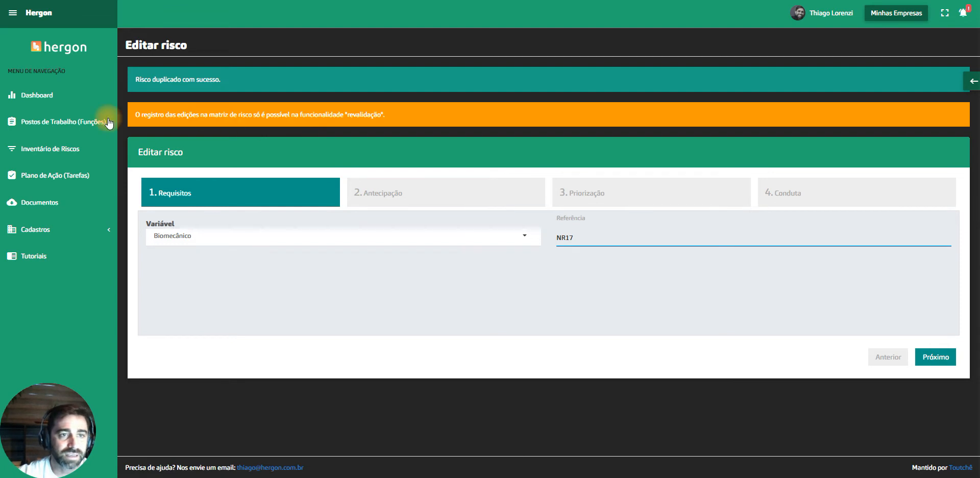
Return to the job positions, sort them by descending ID, and open Função 04 to check the duplicated risk's prioritisation
drag(137, 111, 378, 119)
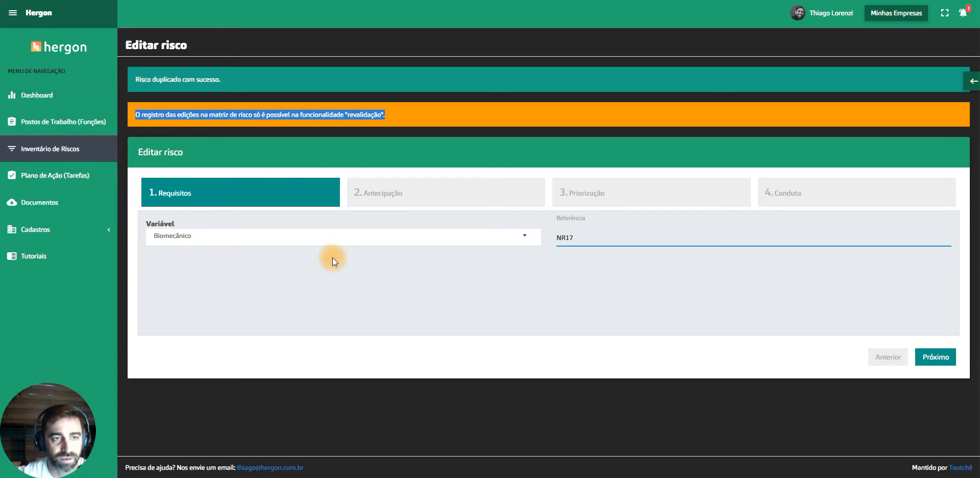
click(90, 139)
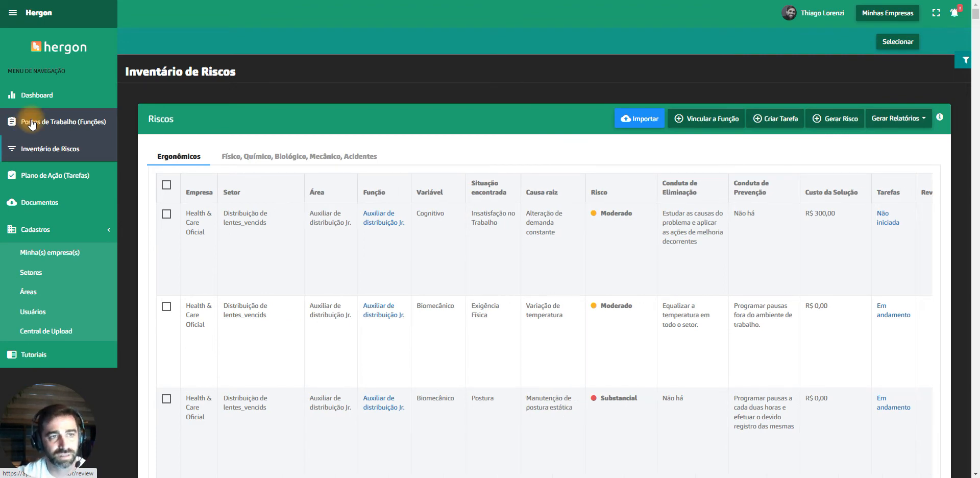
click(32, 124)
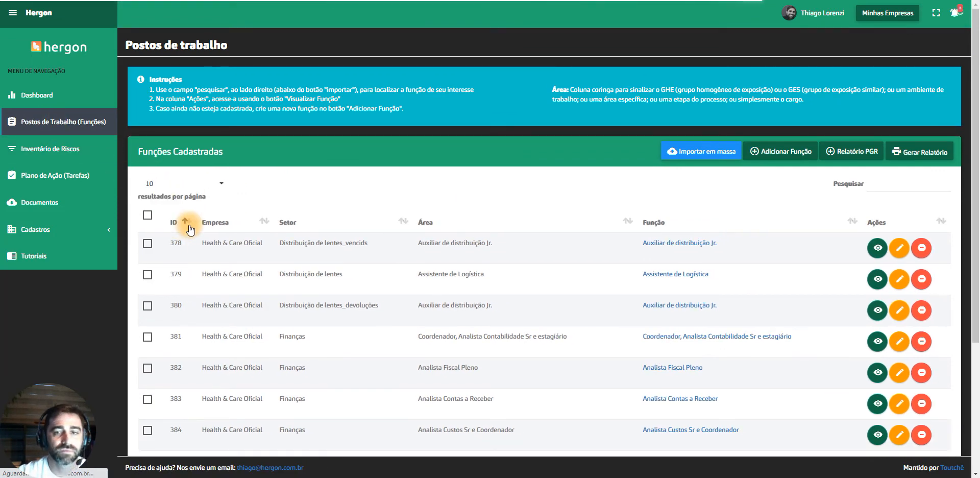
click(188, 225)
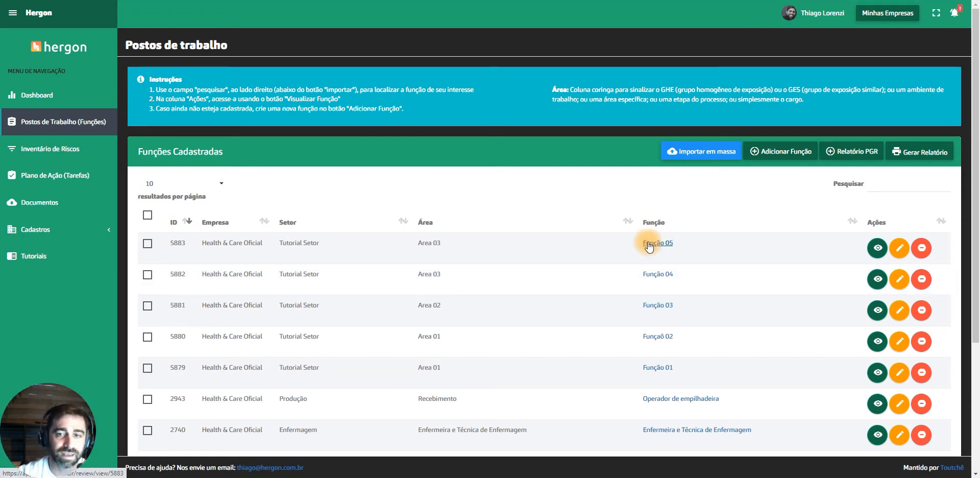
click(653, 276)
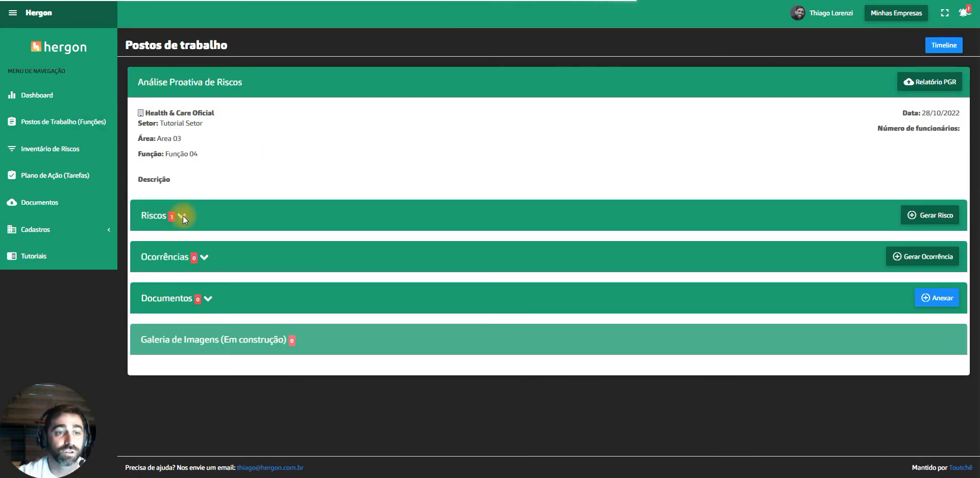
click(182, 215)
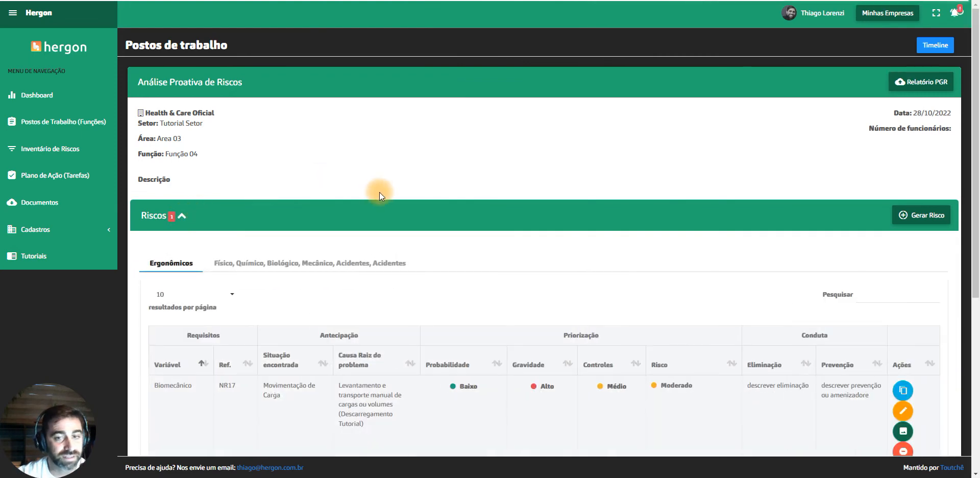
scroll(378, 192, down, 2)
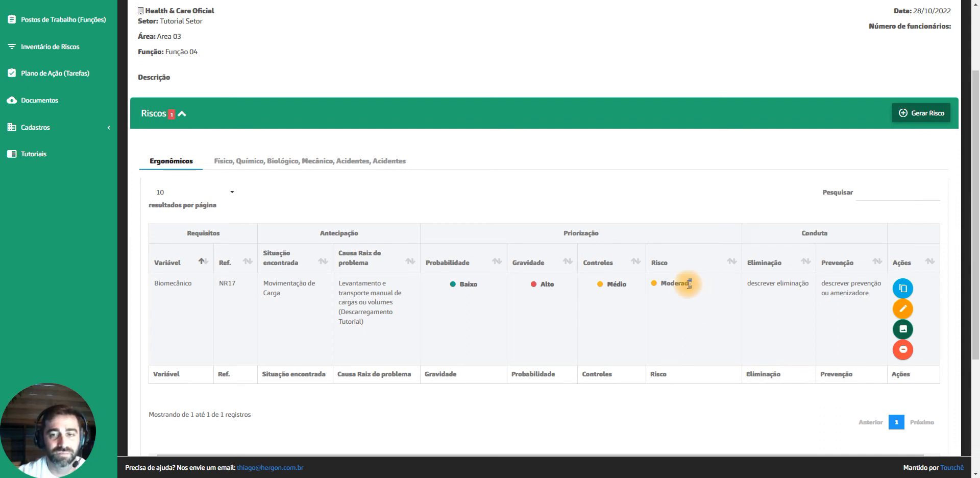
Examine the copied risk's overall rating in Função 04 and the description behind its Probabilidade rating
drag(686, 284, 663, 286)
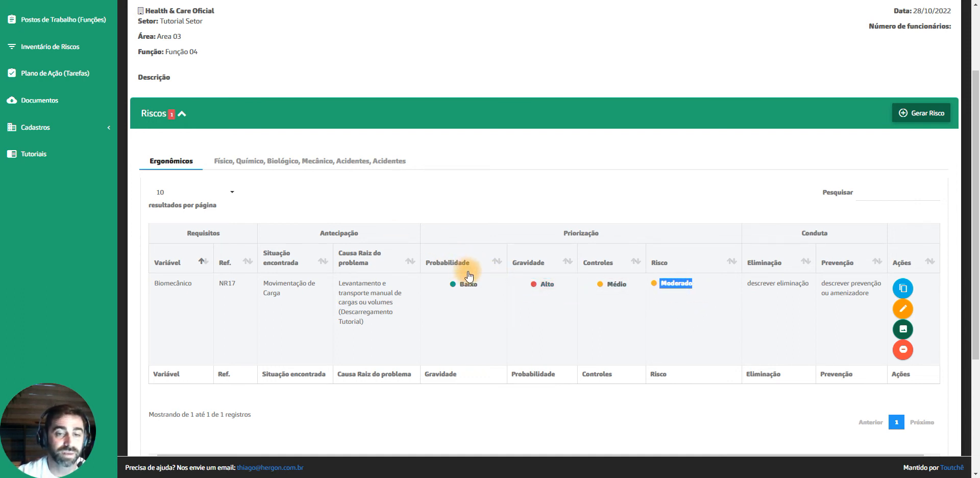
mouse_move(488, 290)
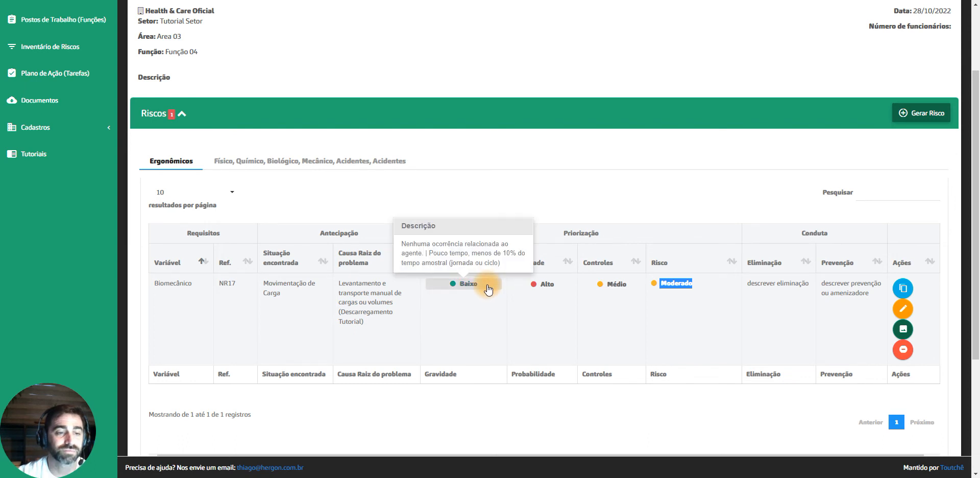
click(501, 193)
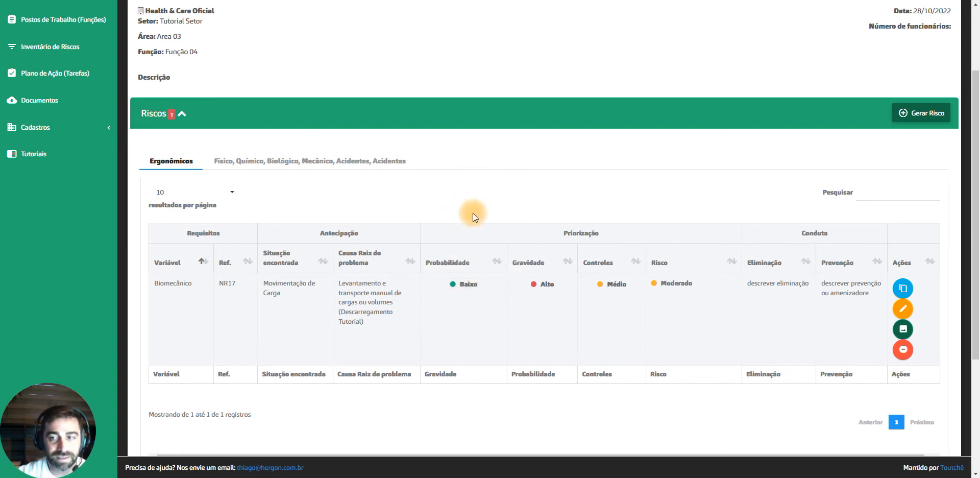
scroll(475, 216, up, 2)
scroll(475, 216, down, 1)
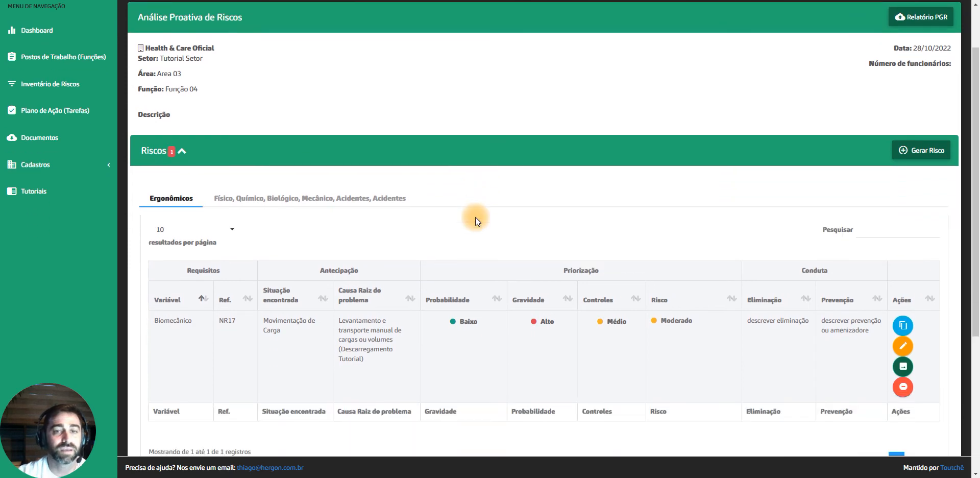
scroll(475, 217, down, 2)
scroll(475, 217, up, 3)
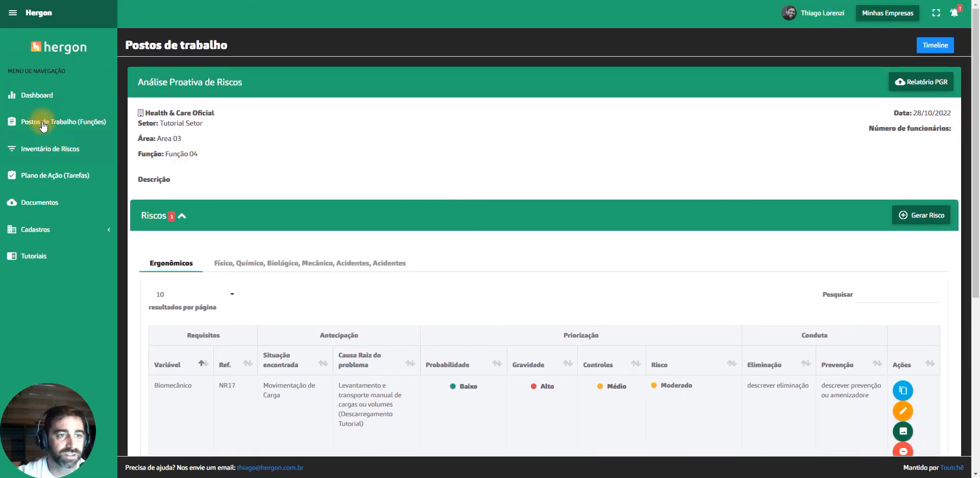
Open the Inventário de Riscos with the navigation menu collapsed and filter the ergonomic risks by "funç"
click(46, 148)
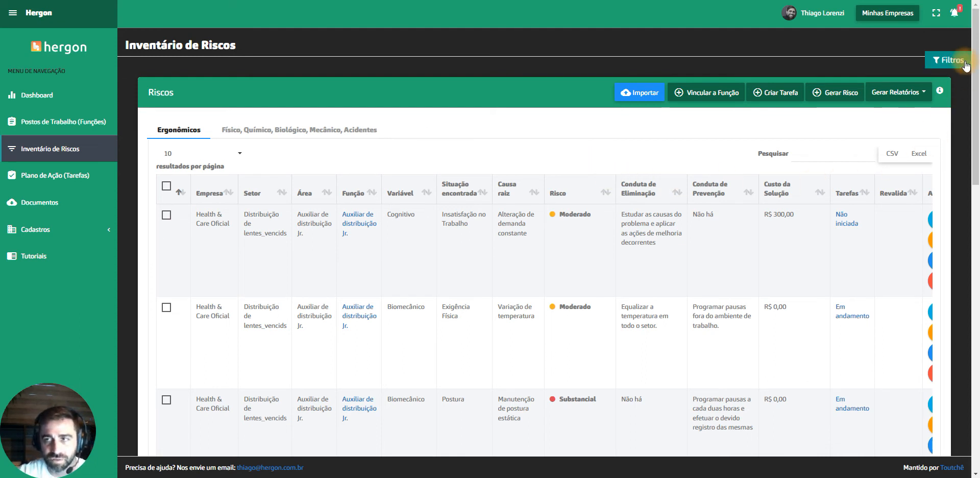
click(837, 157)
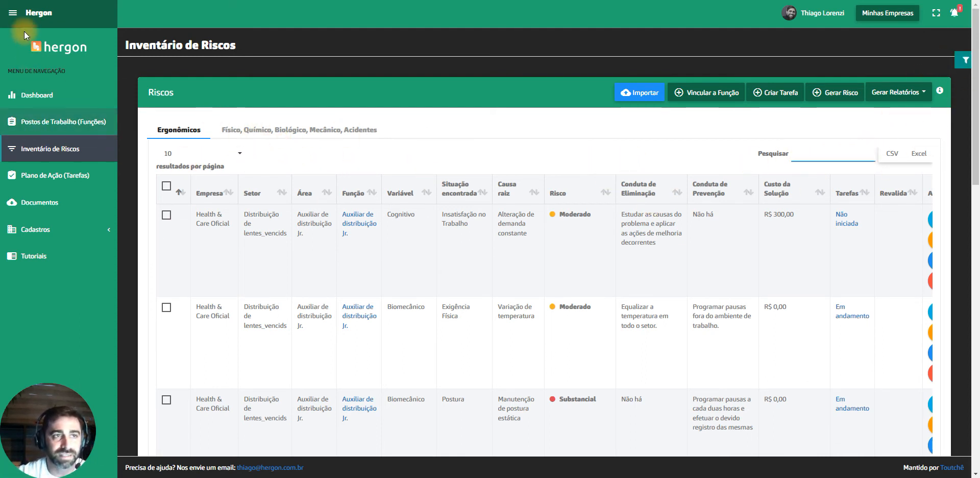
click(12, 12)
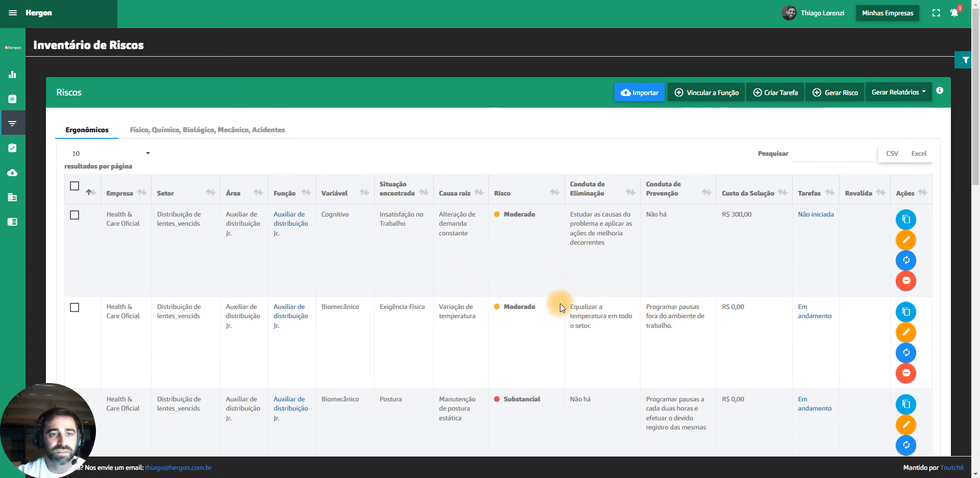
click(822, 156)
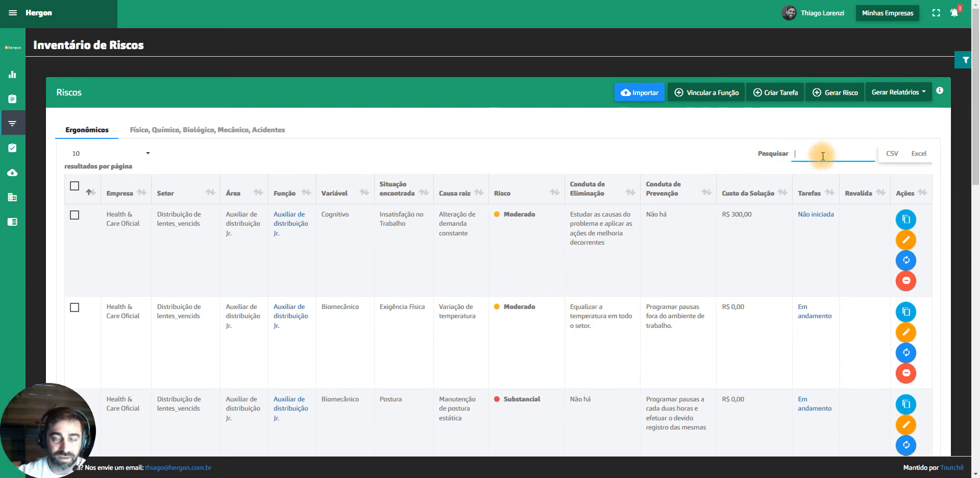
text(s)
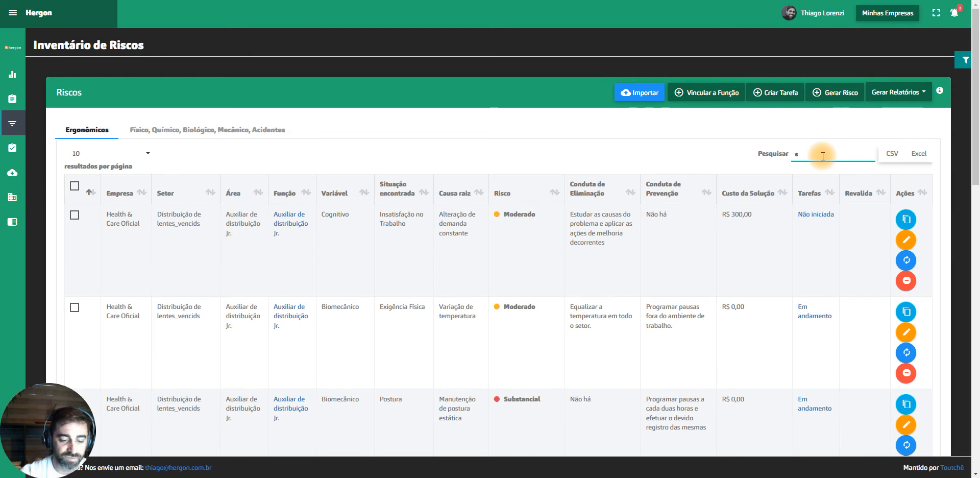
text(funç)
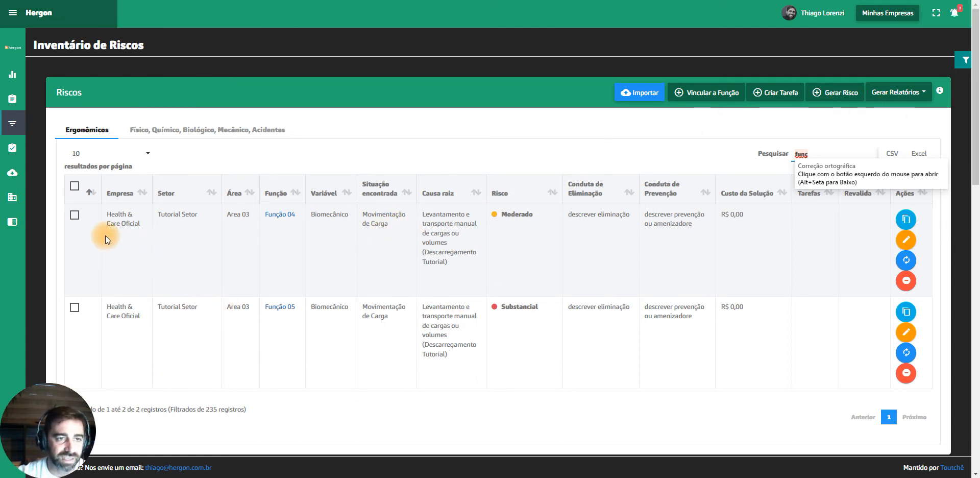
Link the Função 04 risk to the functions Tutorial Setor - Area 01 - Funçaõ 02 and Tutorial Setor - Area 02 - Função 03
click(75, 215)
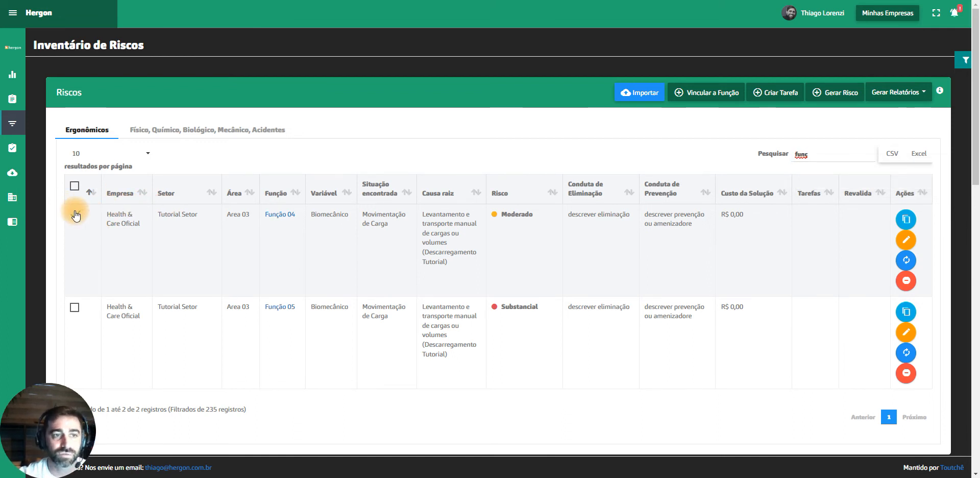
click(695, 93)
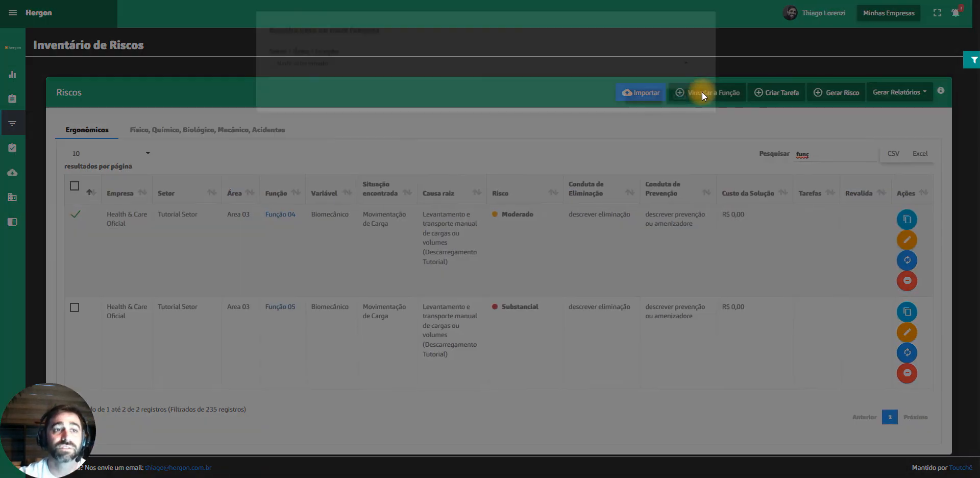
click(666, 76)
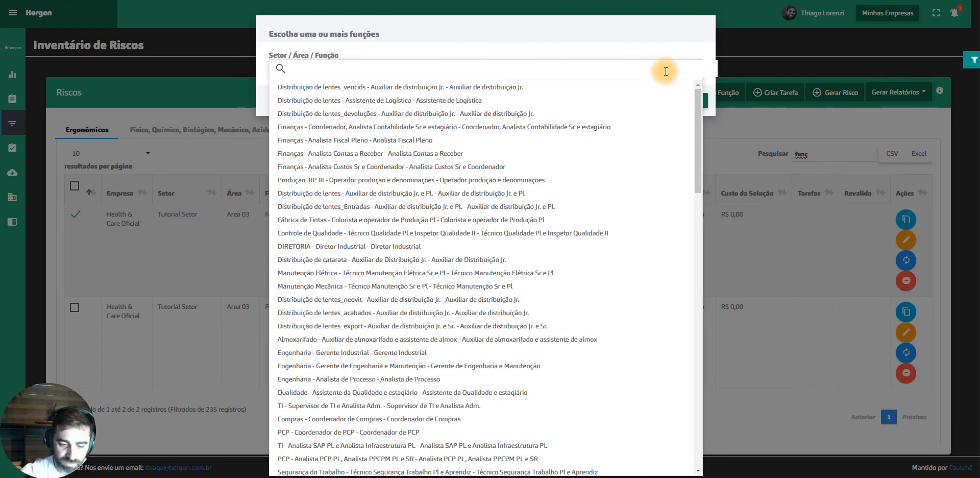
text(tut)
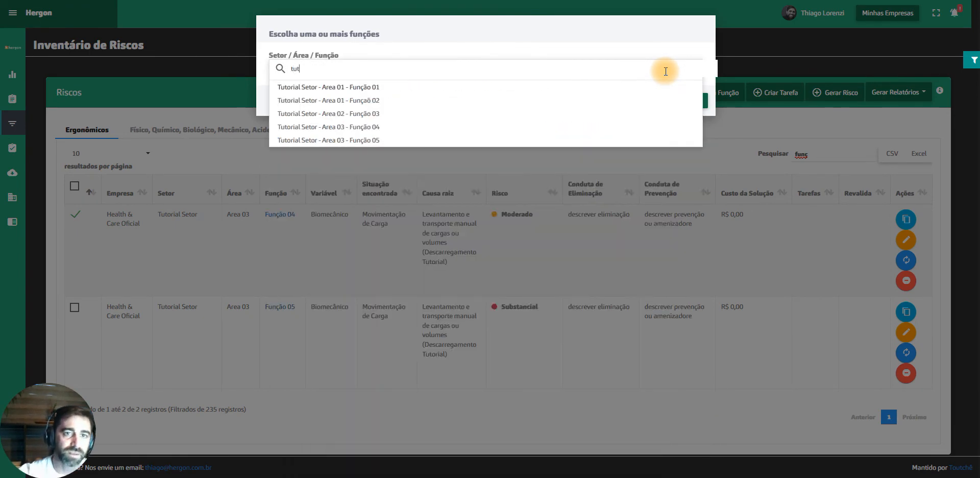
click(426, 114)
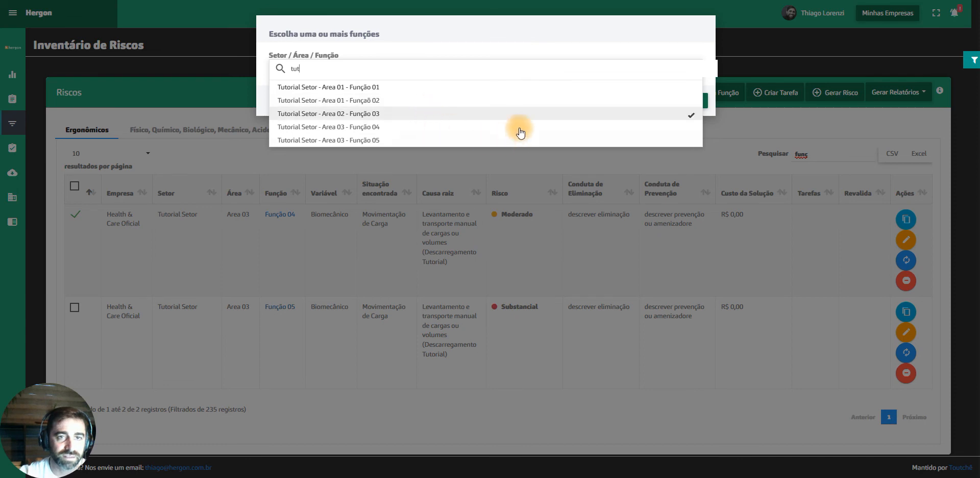
click(464, 100)
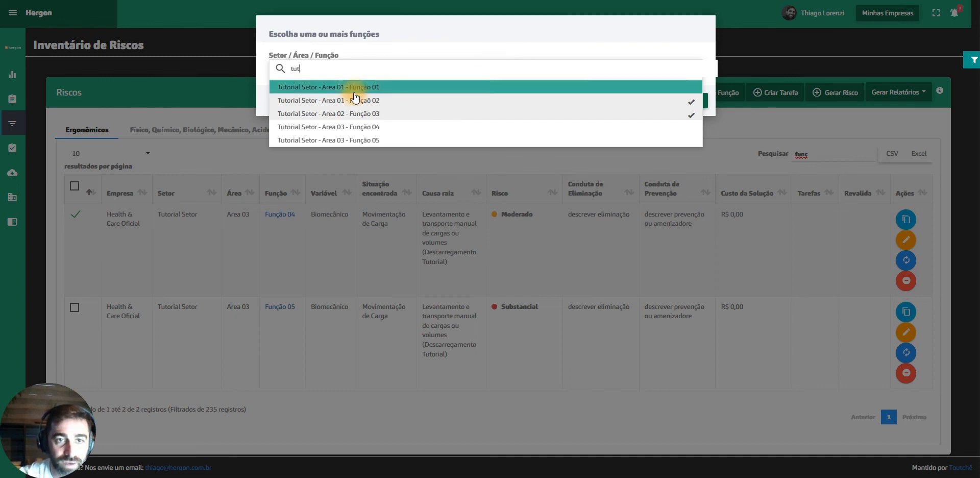
click(416, 26)
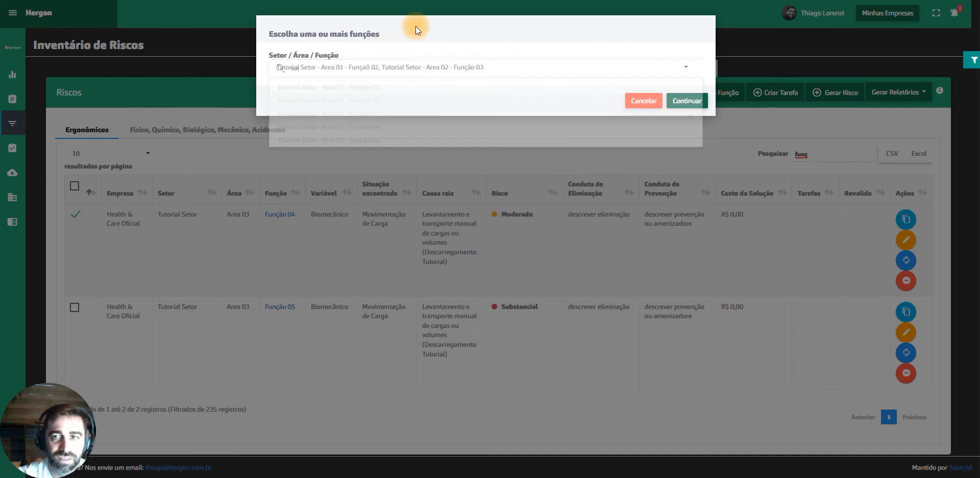
click(696, 101)
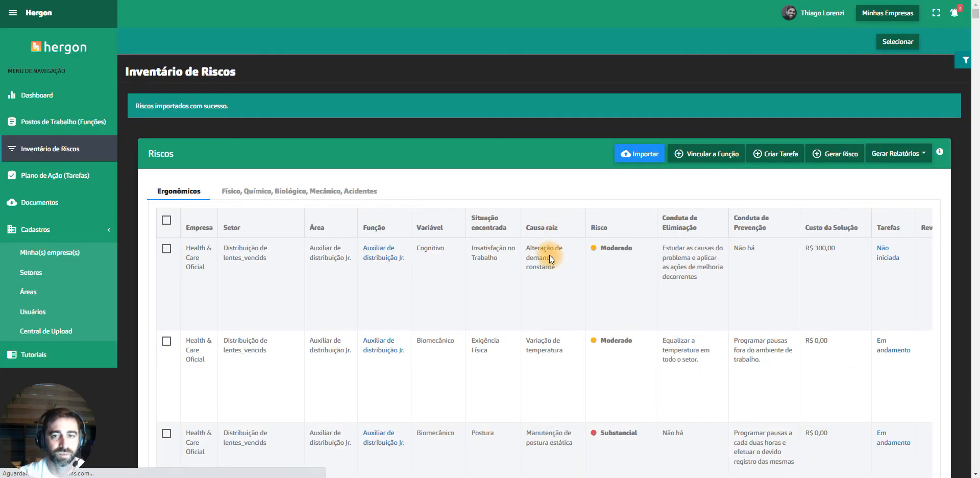
Filter the ergonomic risk inventory by "funç" and check the risk entries for the linked functions
scroll(564, 269, down, 3)
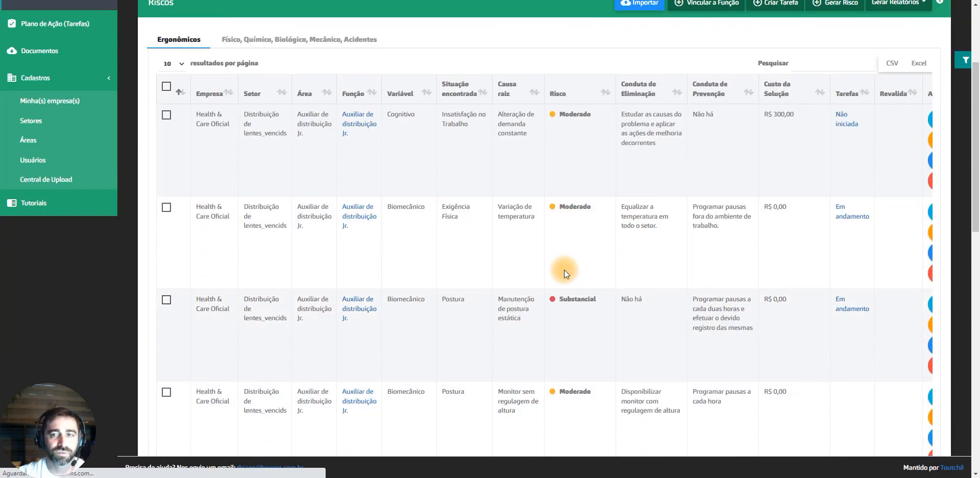
scroll(565, 269, up, 3)
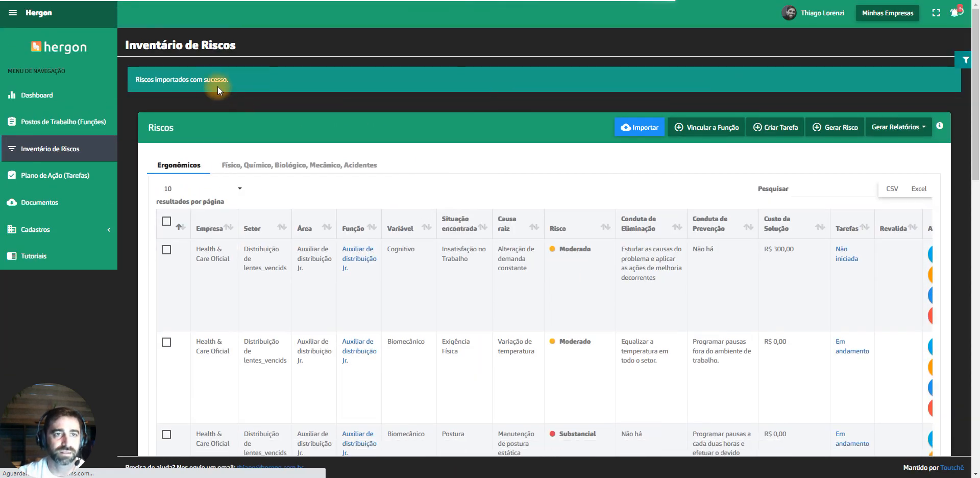
click(192, 106)
click(817, 187)
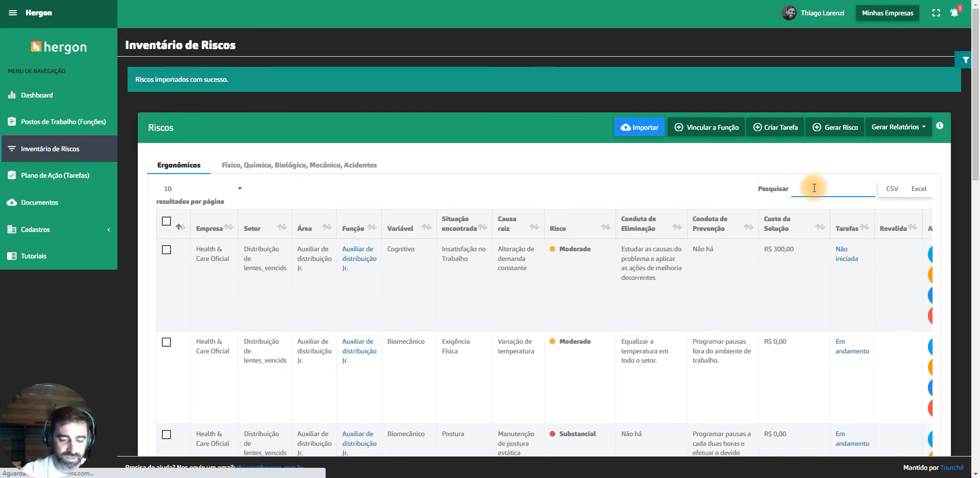
text(função)
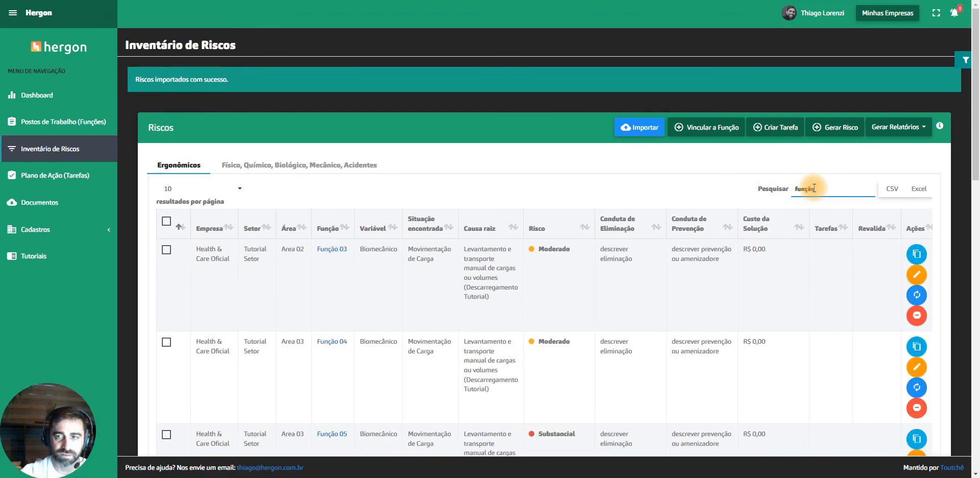
key(BackSpace)
key(BackSpace)
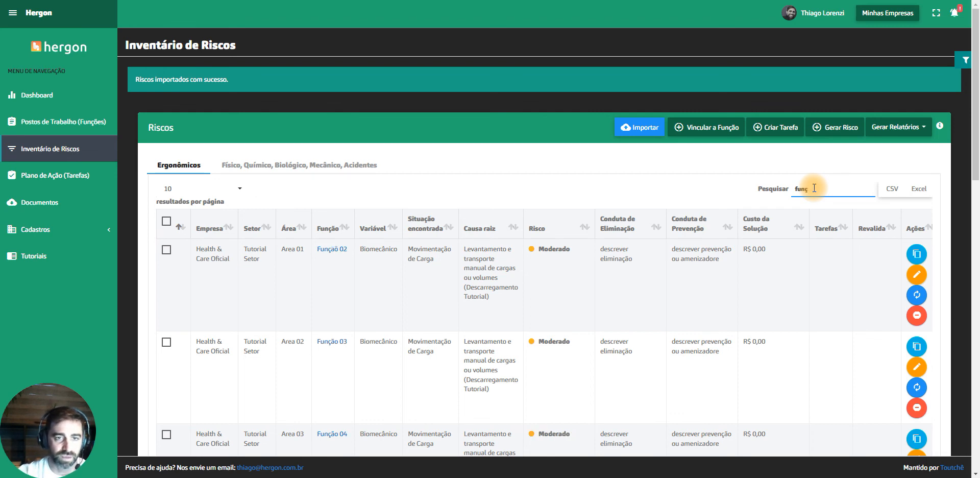
scroll(549, 252, down, 2)
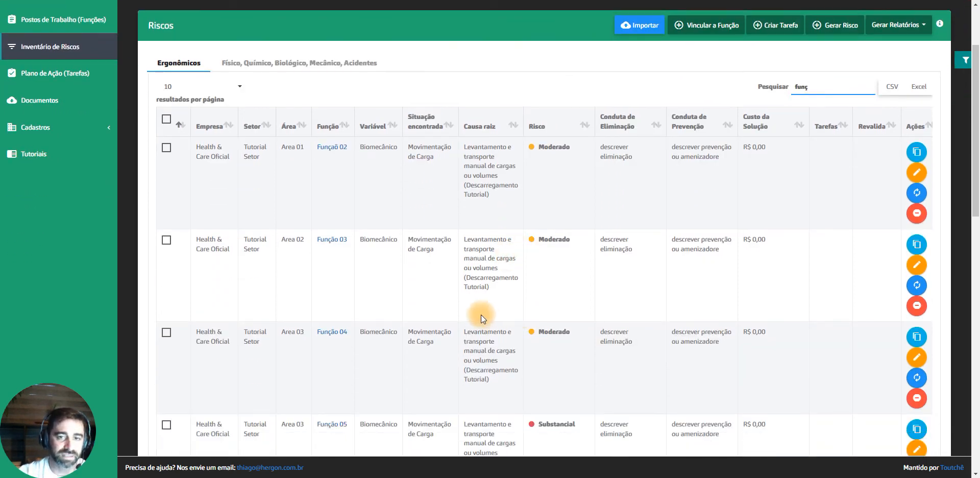
scroll(481, 315, down, 1)
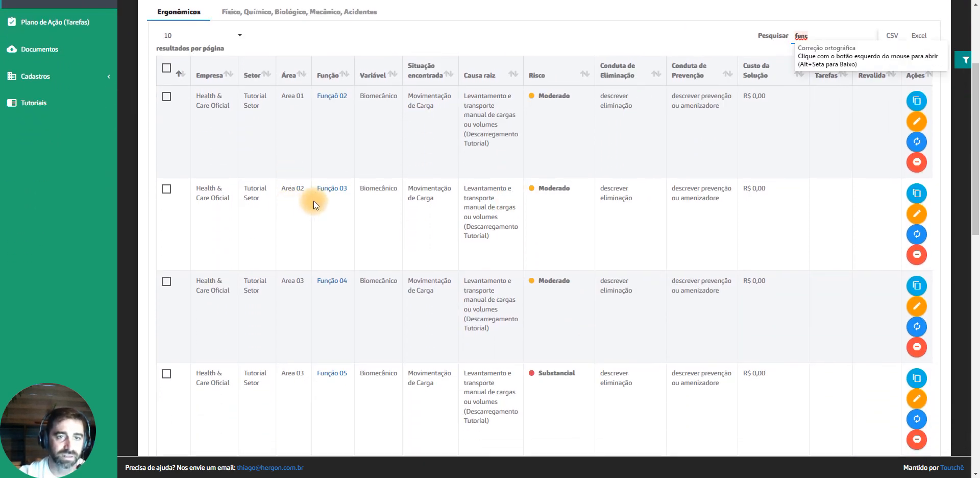